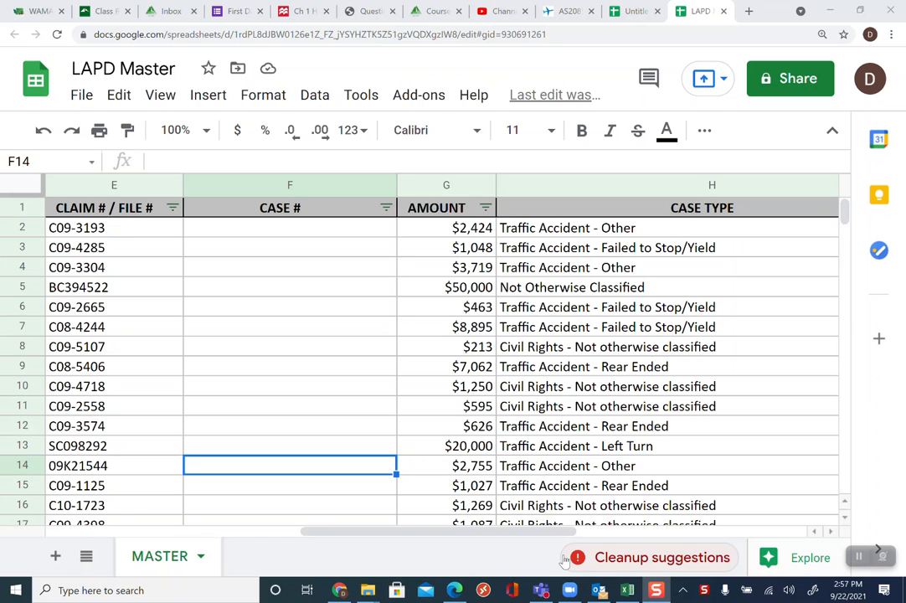
click(81, 95)
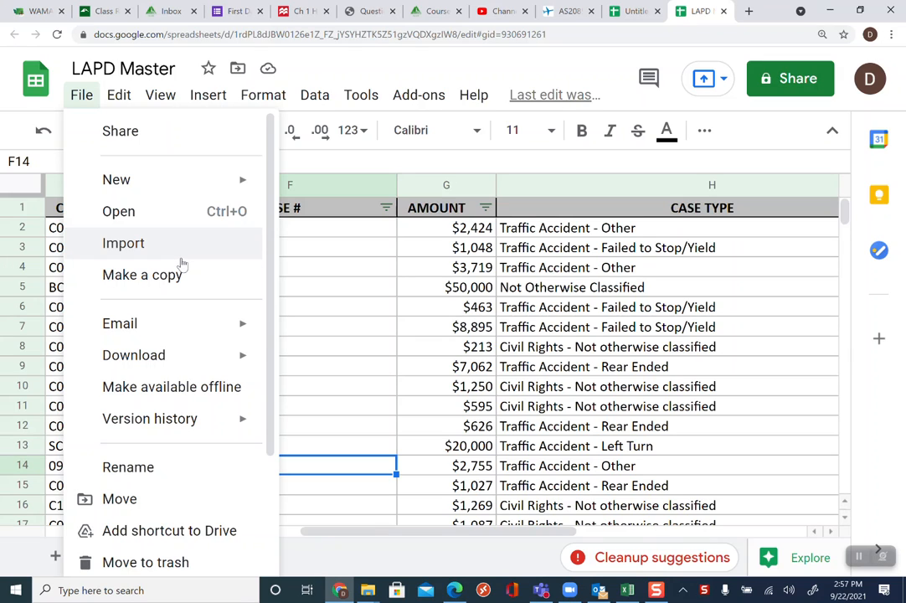
click(355, 268)
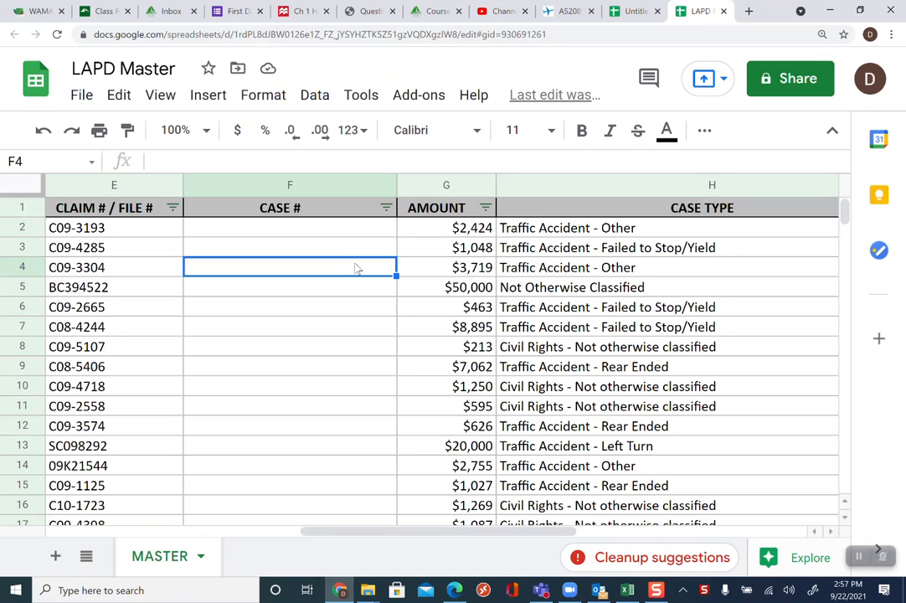
- Select the entire AMOUNT column (column G) of the MASTER sheet
click(456, 185)
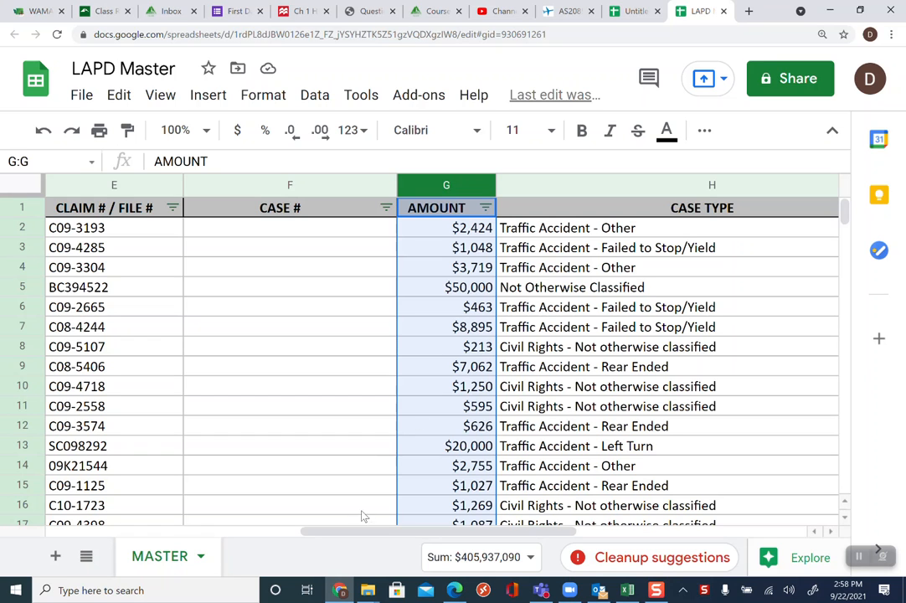
mouse_move(366, 537)
mouse_down()
mouse_move(89, 567)
mouse_move(257, 544)
mouse_move(365, 557)
mouse_up()
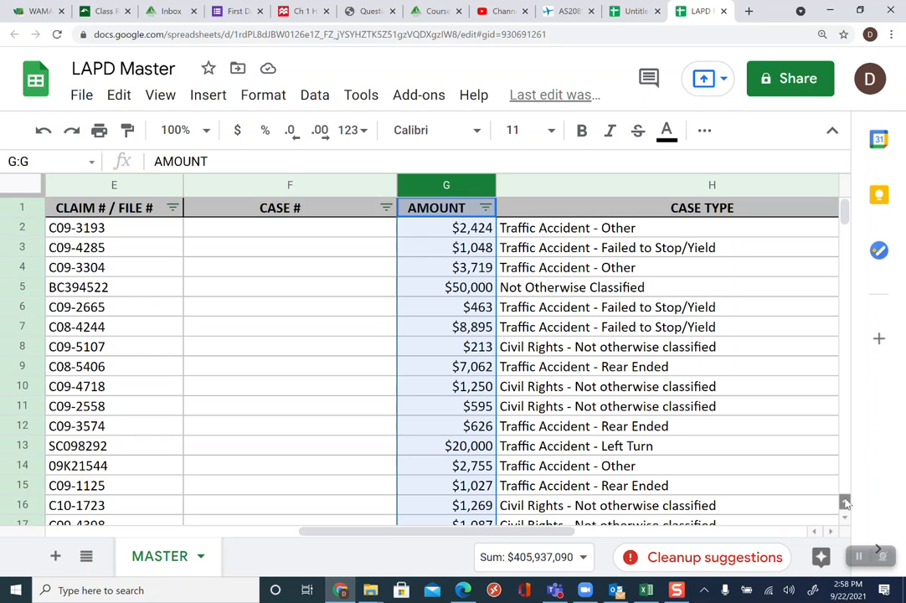
- Look through the settlement amounts and their case types down to about row 43, and return to the header row
scroll(845, 519, down, 5)
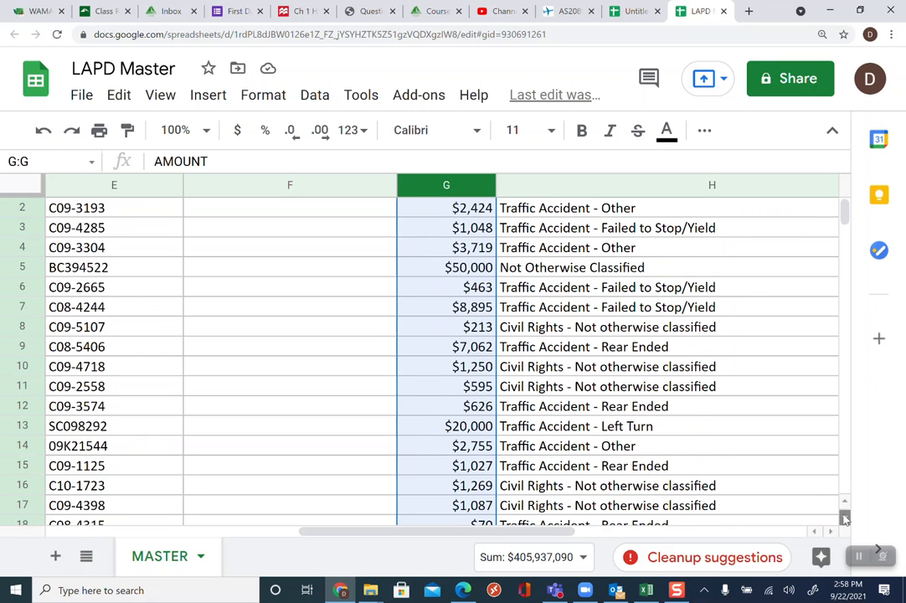
scroll(846, 519, down, 4)
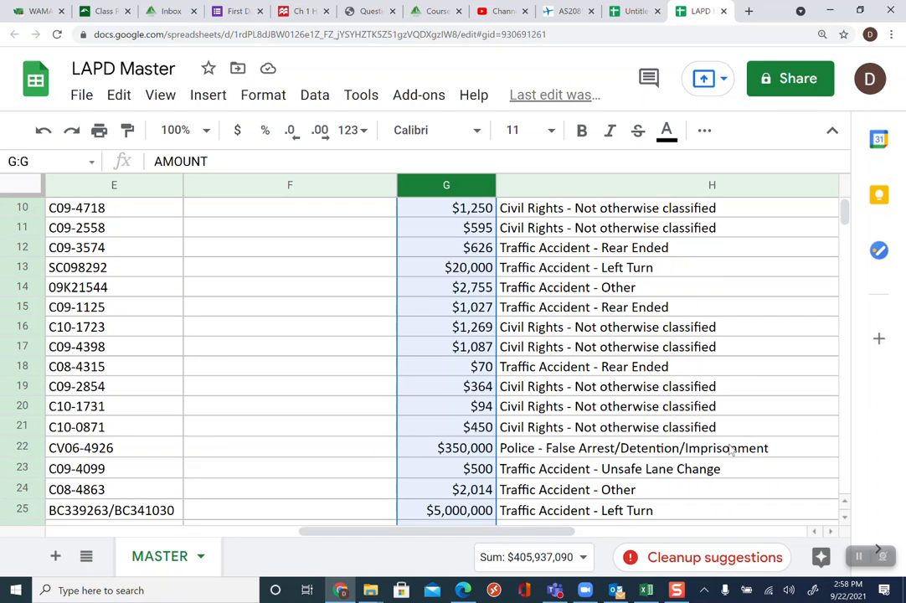
click(845, 518)
click(845, 517)
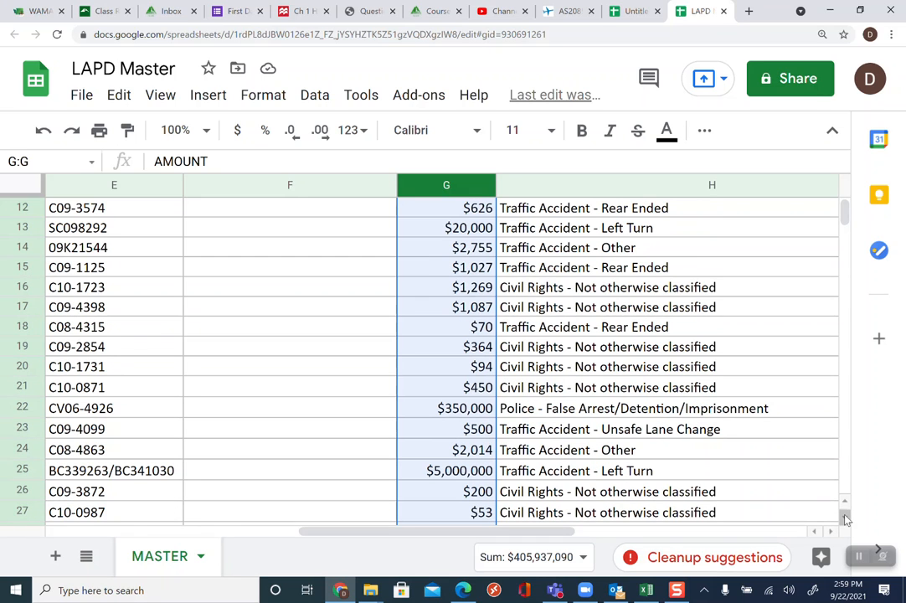
click(845, 519)
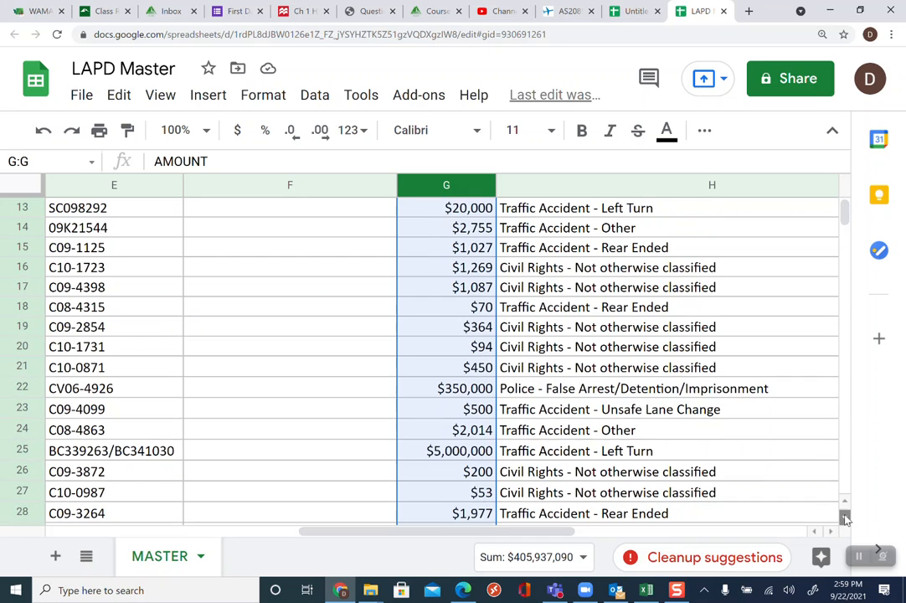
click(845, 519)
click(845, 518)
click(846, 519)
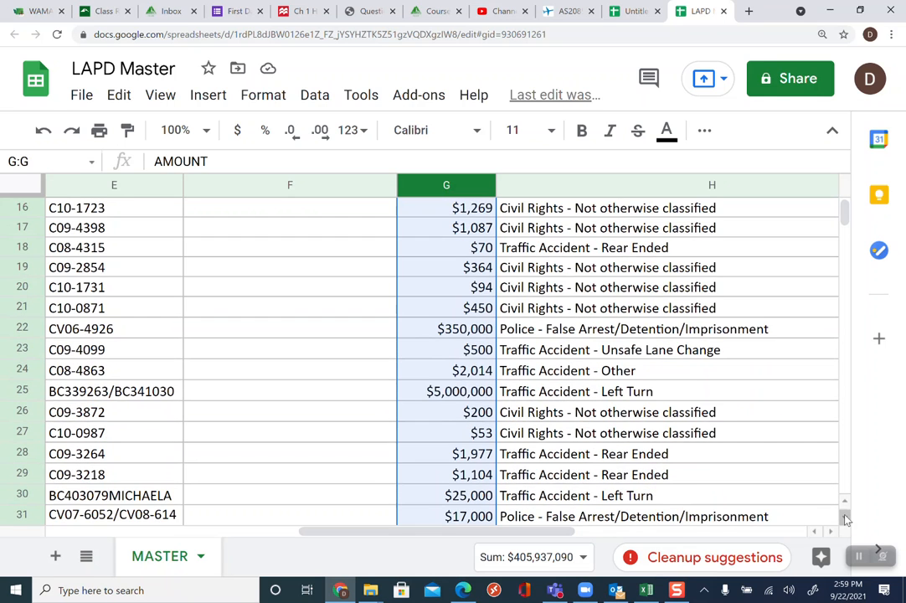
click(846, 519)
click(845, 519)
click(846, 519)
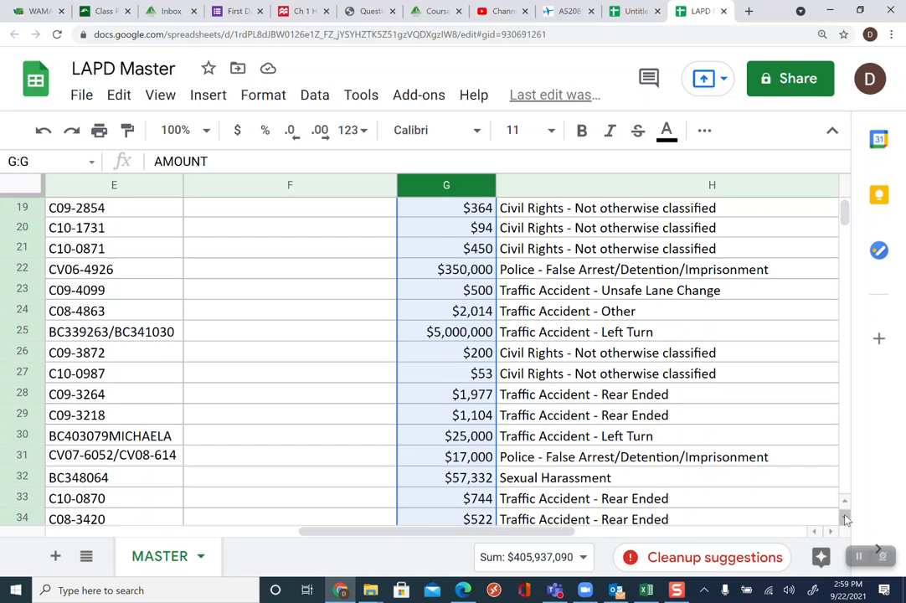
click(845, 519)
click(845, 519)
click(845, 519)
click(845, 519)
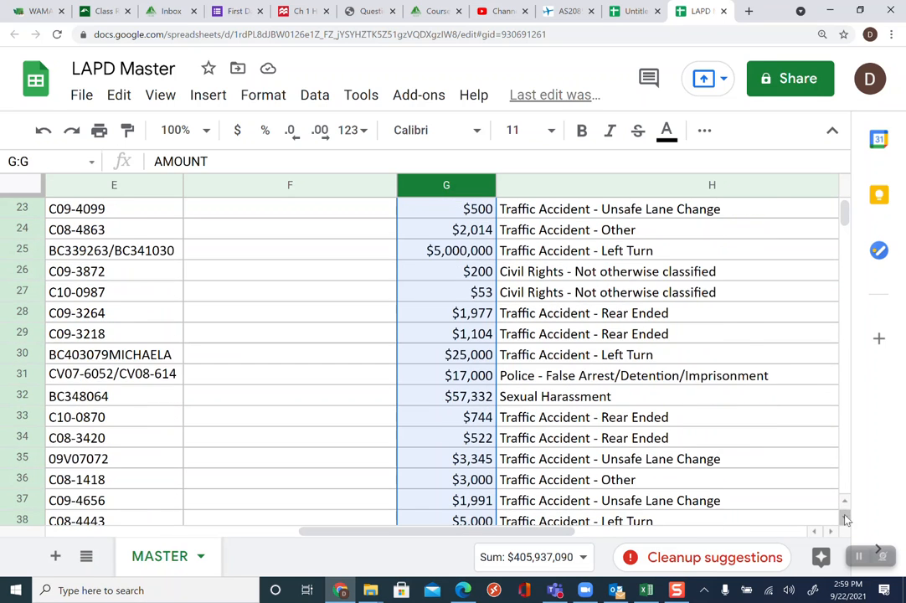
click(845, 518)
click(845, 519)
click(845, 519)
click(845, 519)
click(845, 518)
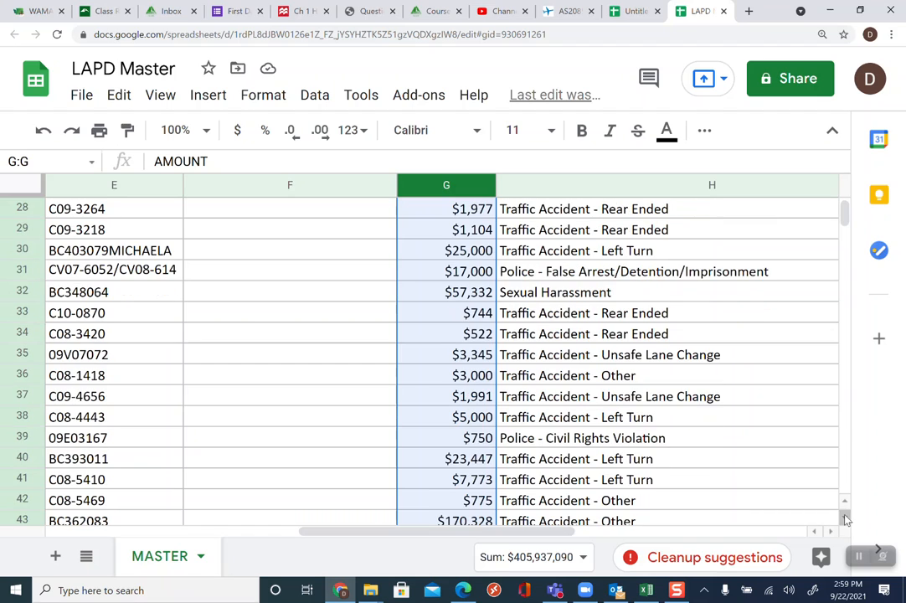
scroll(845, 507, up, 9)
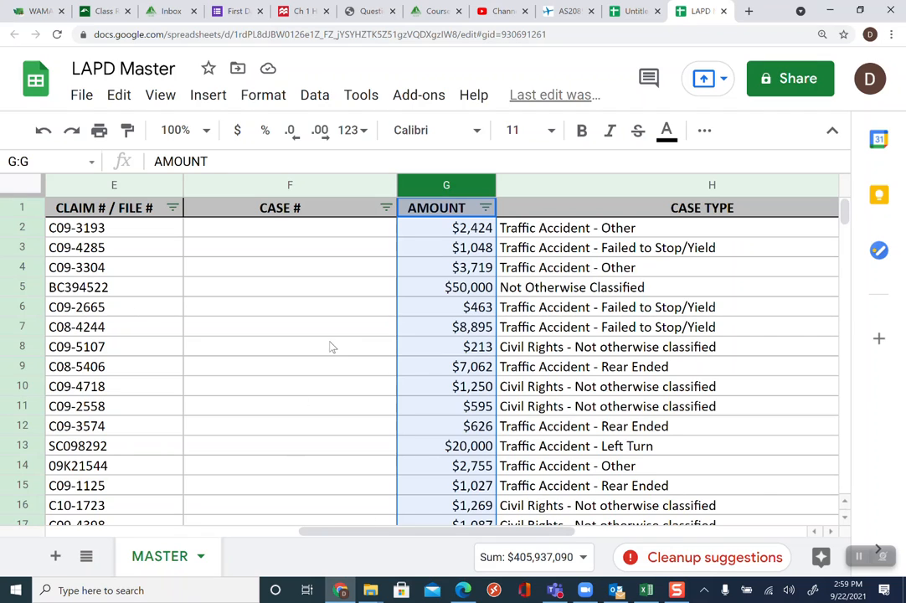
- Insert a chart of the AMOUNT column and move it left so it covers the CASE NAME column
click(208, 98)
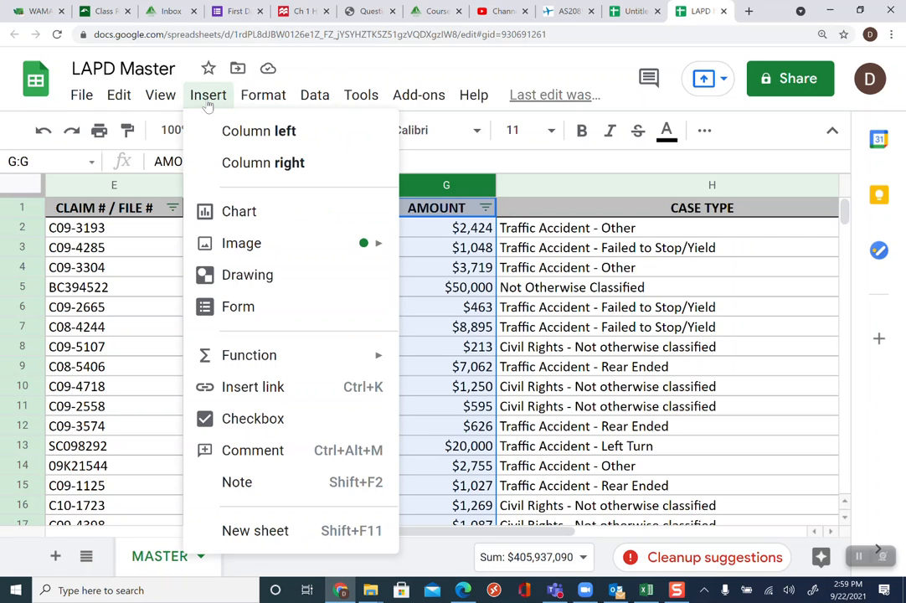
click(240, 223)
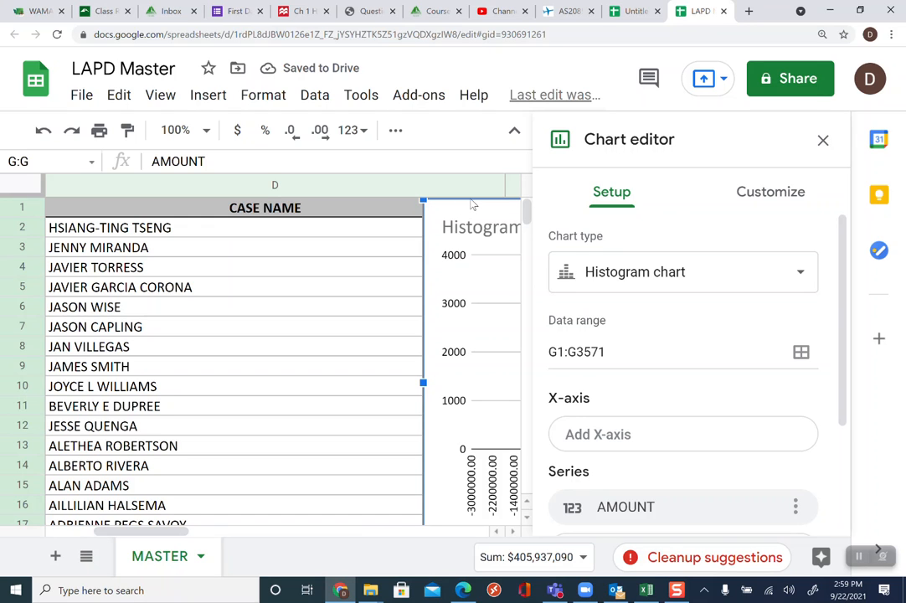
click(429, 193)
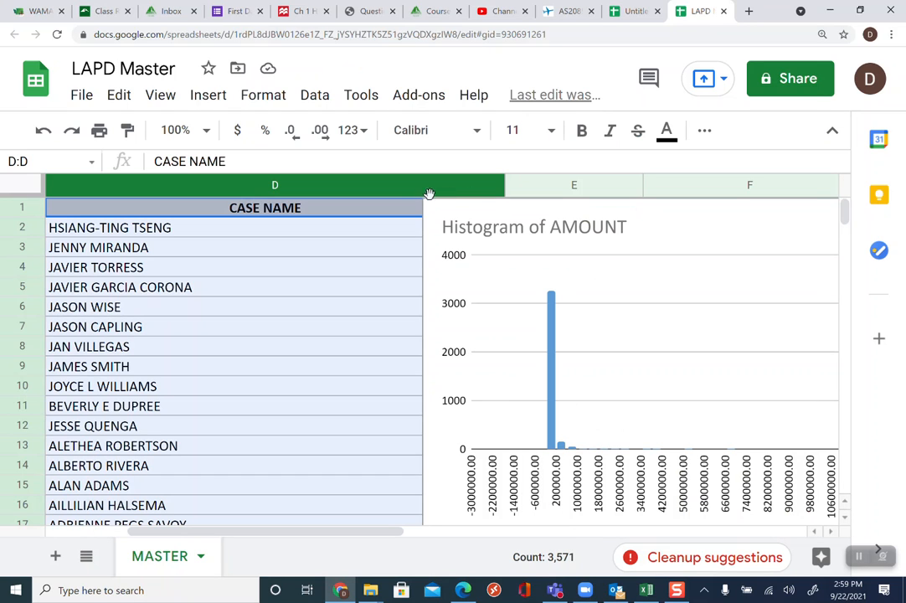
scroll(596, 203, left, 1)
click(605, 203)
drag(611, 205, 155, 187)
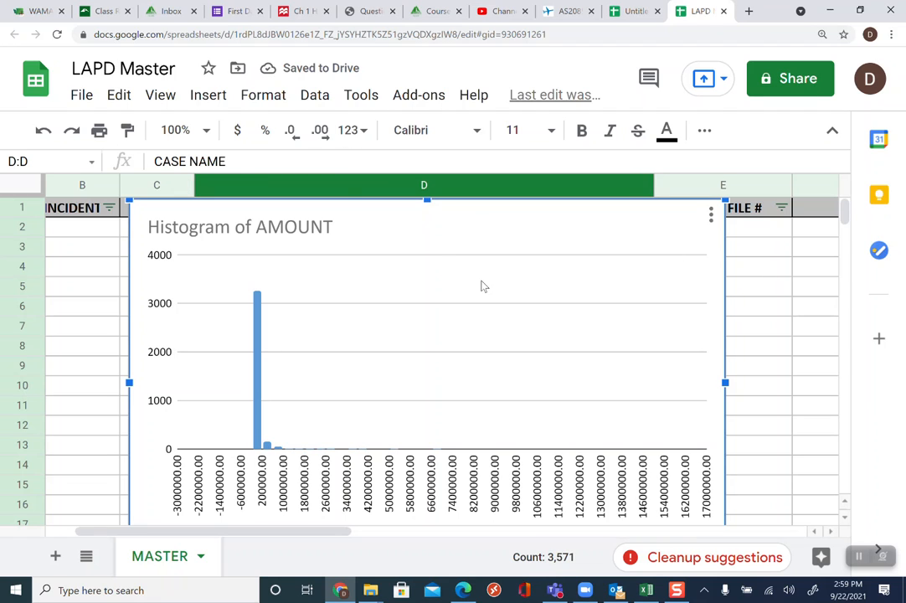
- Reopen the AMOUNT histogram for editing and look over its setup and customization options
click(712, 216)
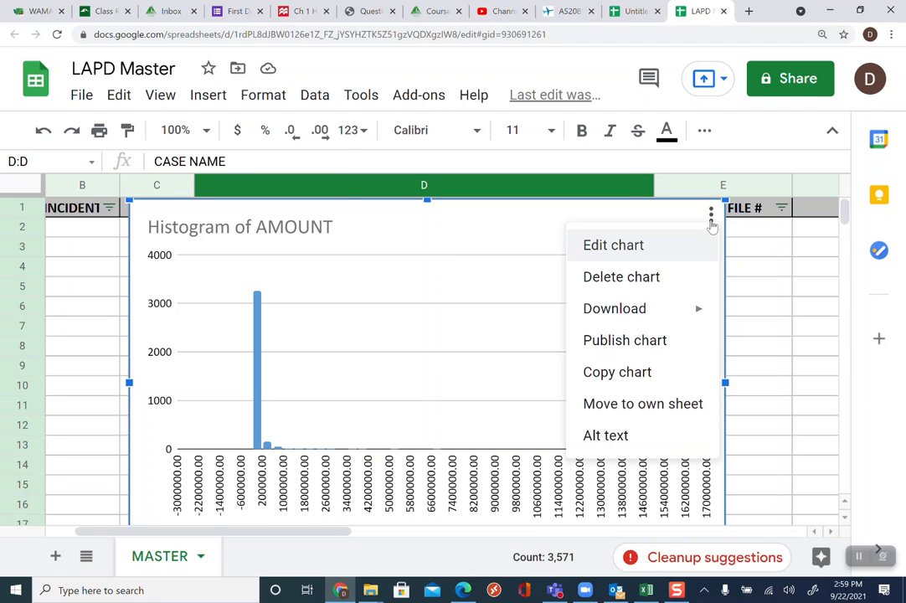
click(651, 246)
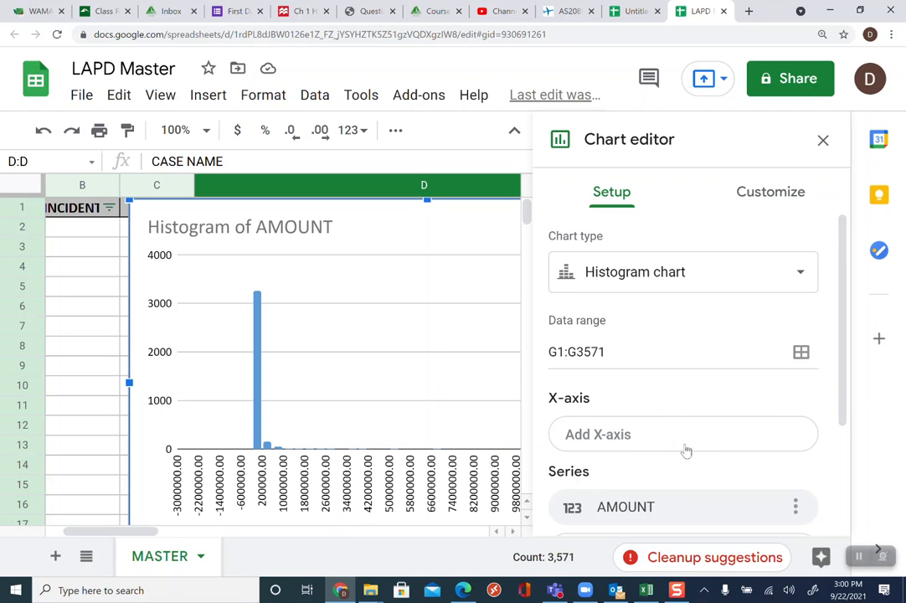
drag(848, 379, 834, 499)
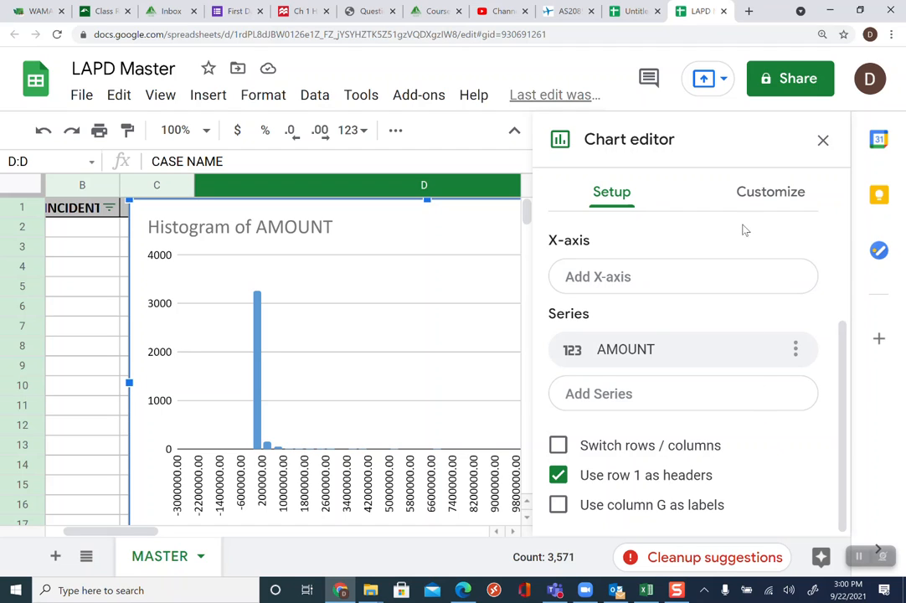
click(763, 199)
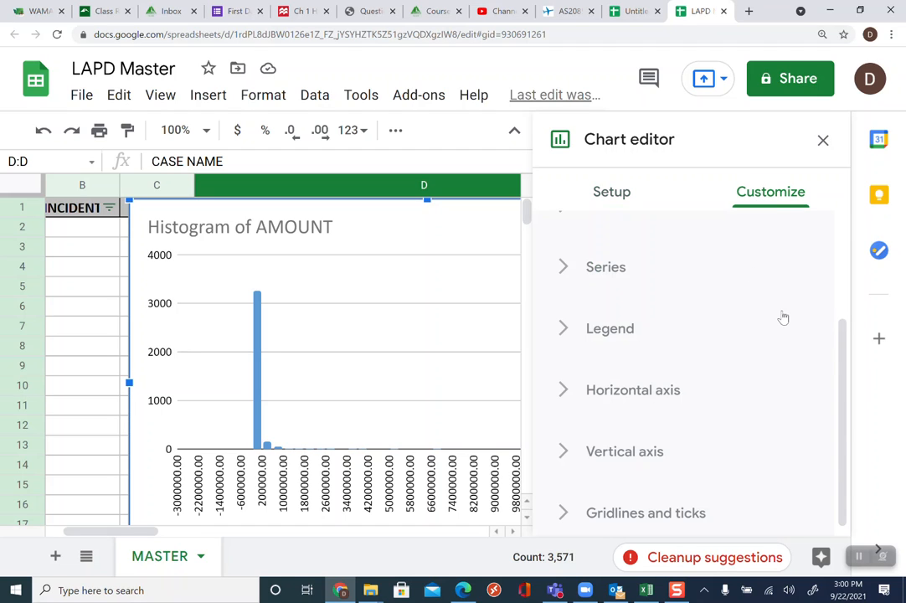
click(571, 336)
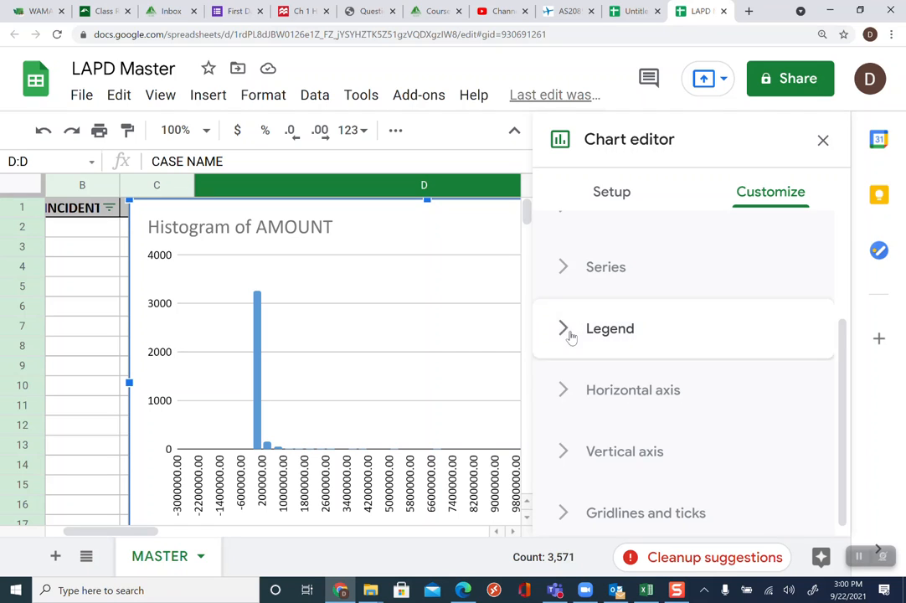
click(570, 336)
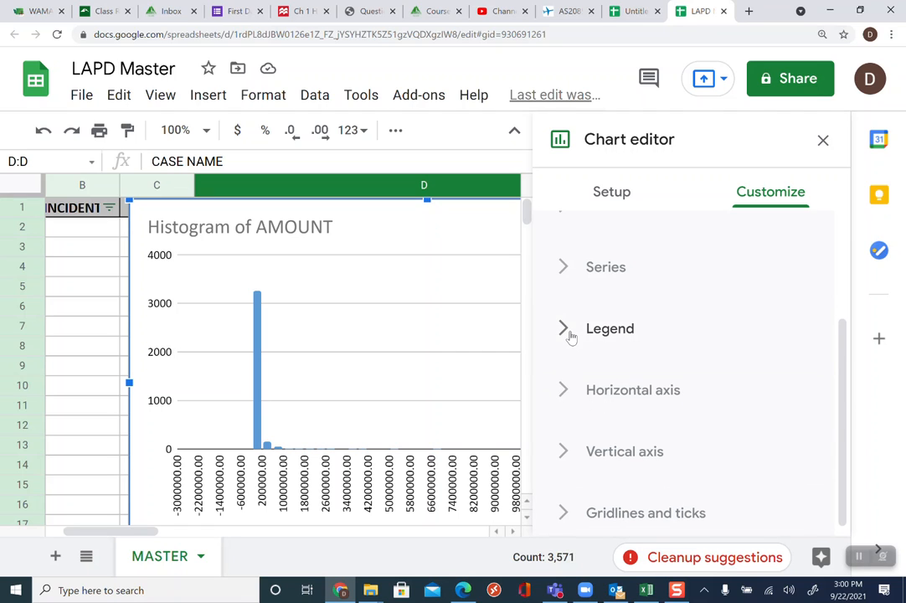
- Change the chart title to "Histogram of Settlement AMOUNT"
click(337, 233)
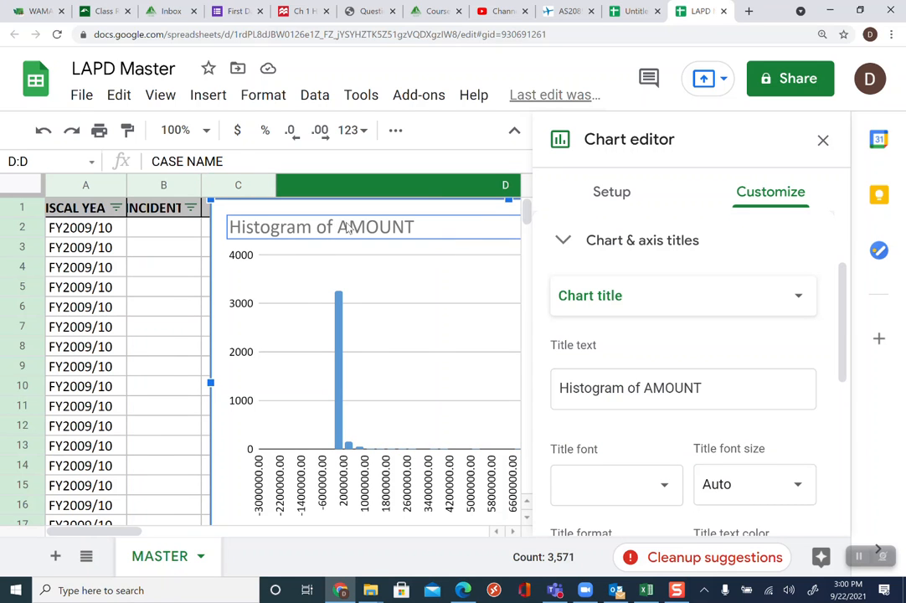
click(347, 227)
click(333, 227)
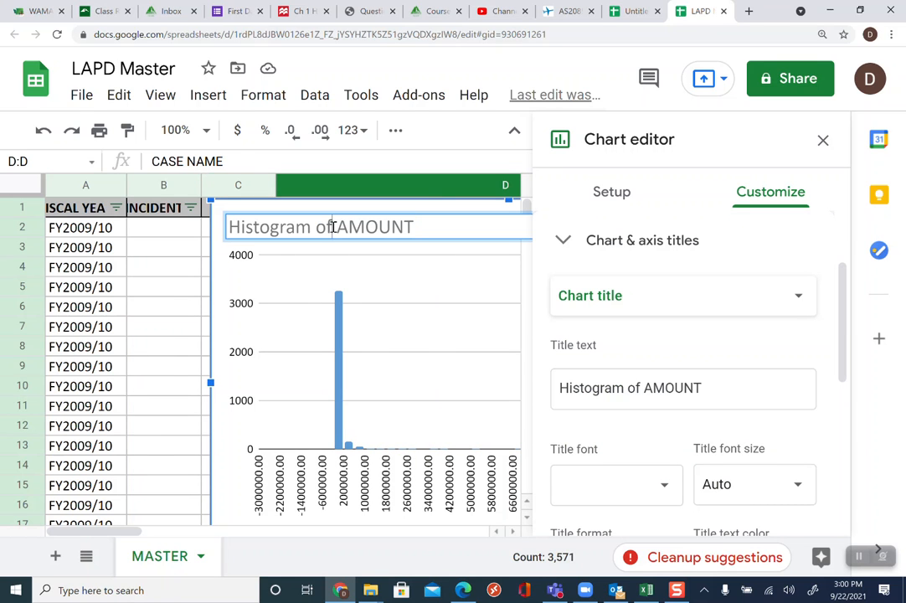
text(Settlem)
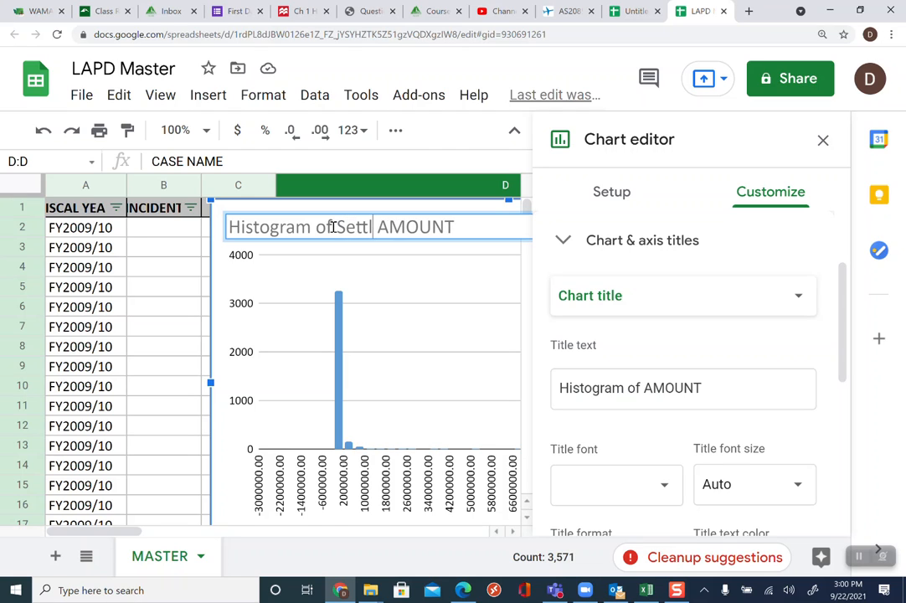
text(ent)
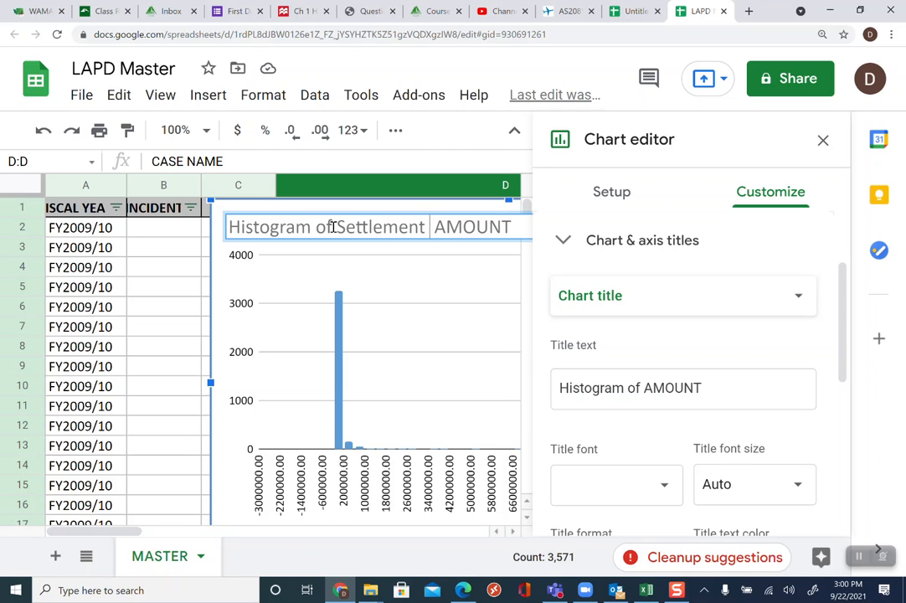
key(BackSpace)
key(Left)
key(Left)
key(Left)
key(Left)
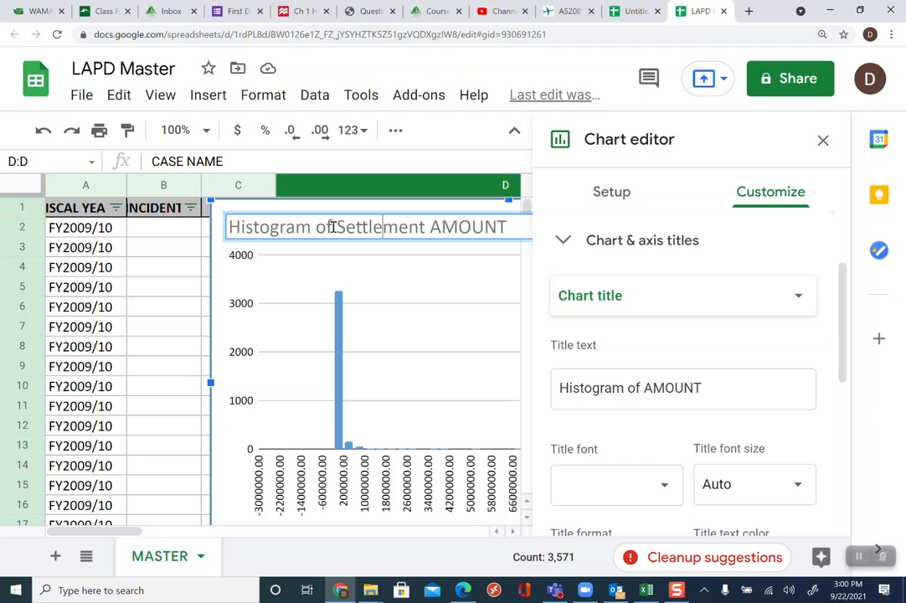
key(Left)
key(Left)
key(Left)
key(Left)
key(Left)
click(442, 357)
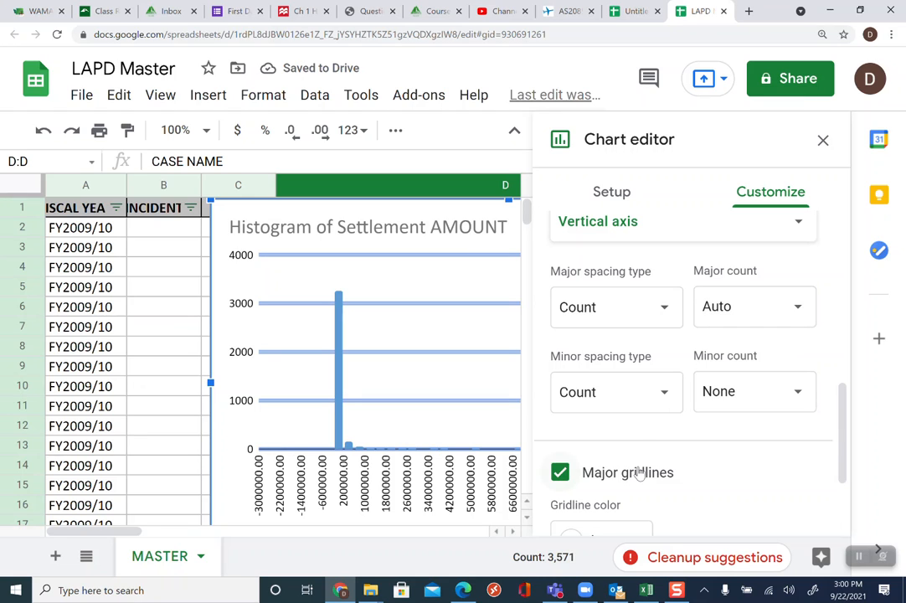
- Change the fill color of the AMOUNT series bars to a slightly darker blue and finish editing the histogram
click(442, 403)
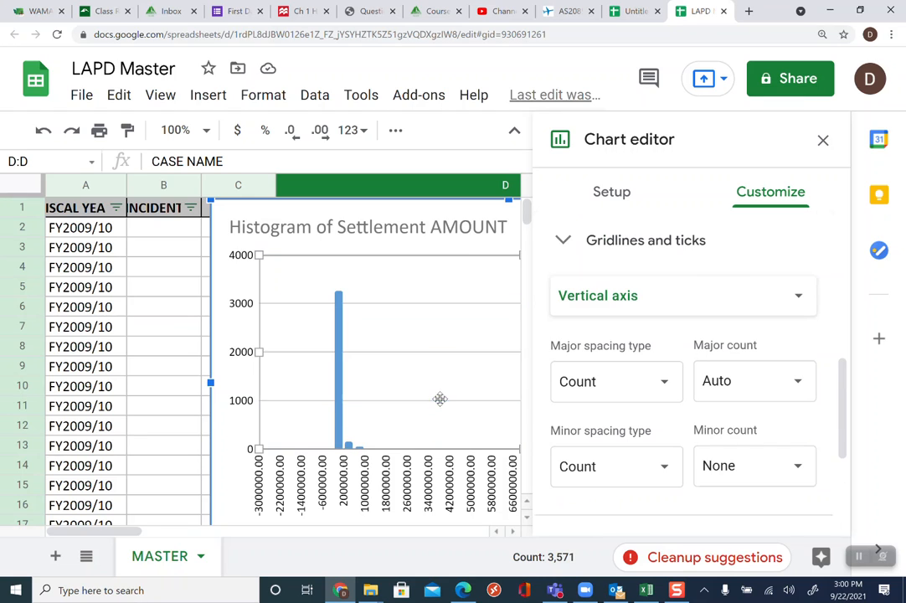
click(340, 429)
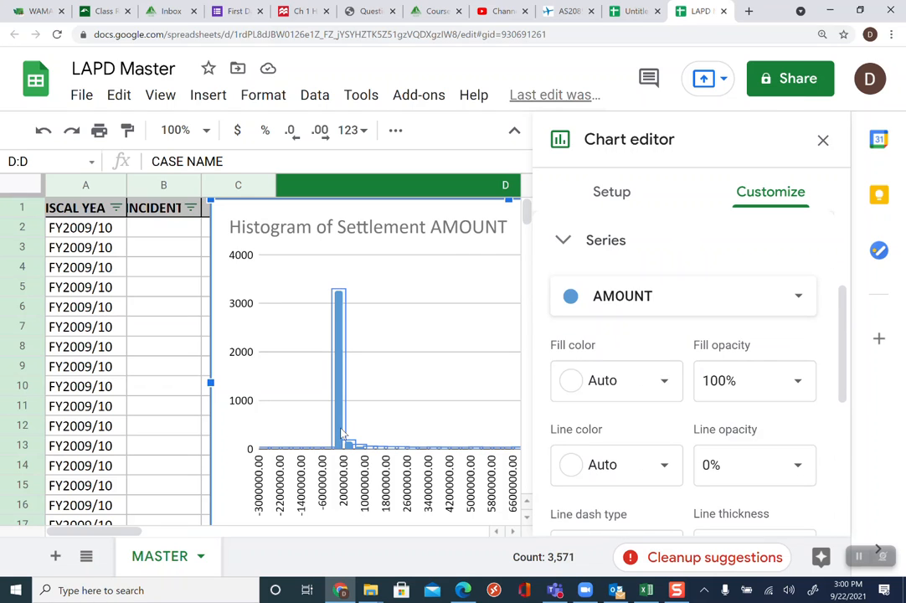
click(682, 302)
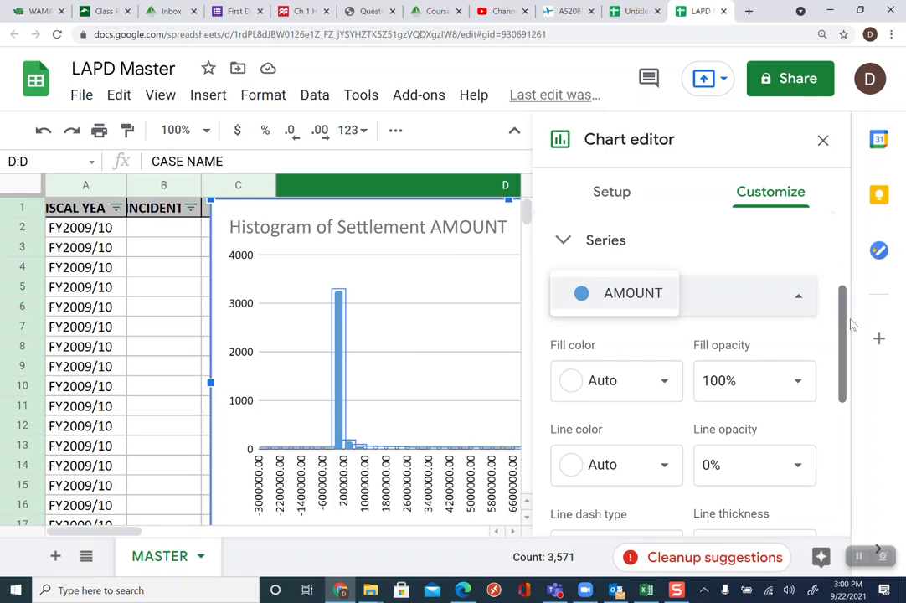
drag(842, 327, 838, 370)
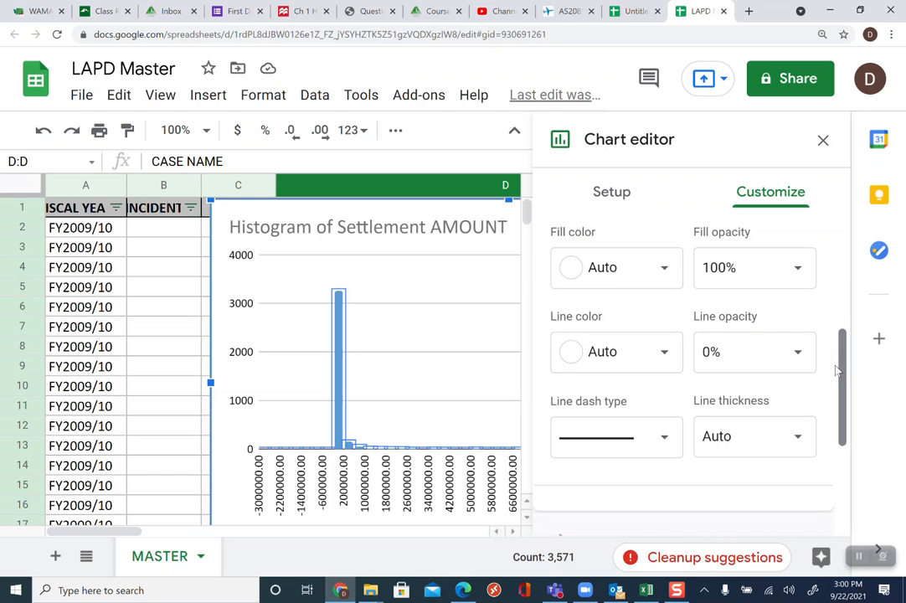
click(668, 270)
click(667, 269)
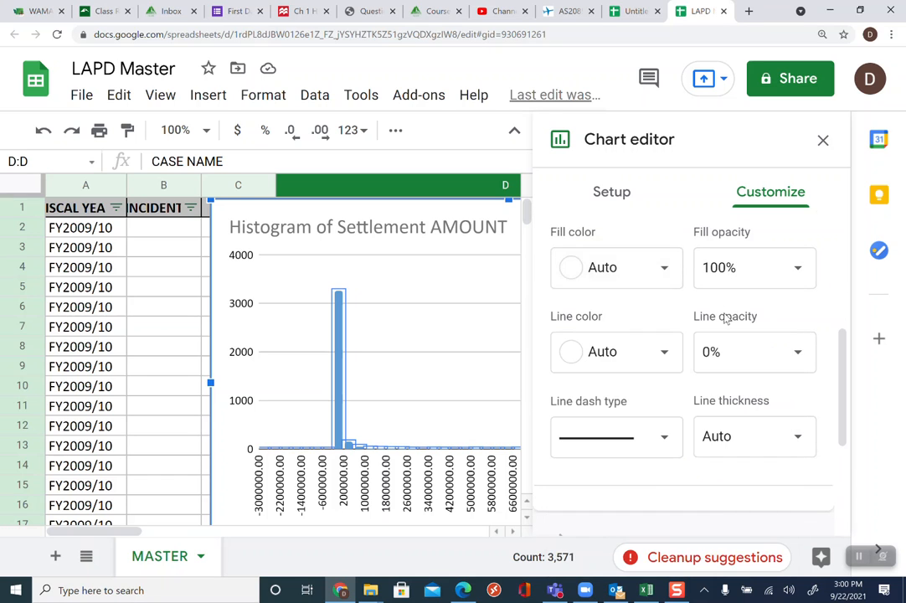
click(662, 265)
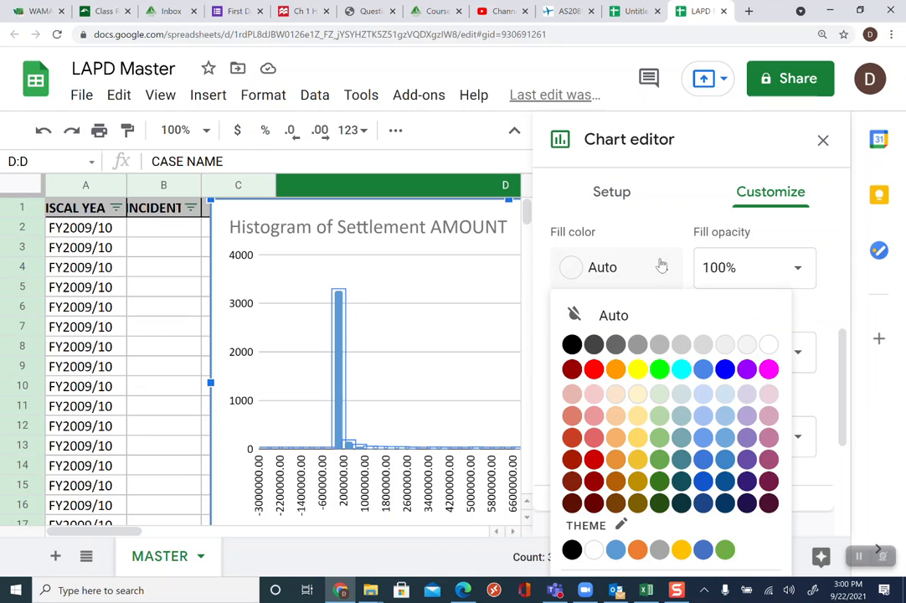
click(723, 461)
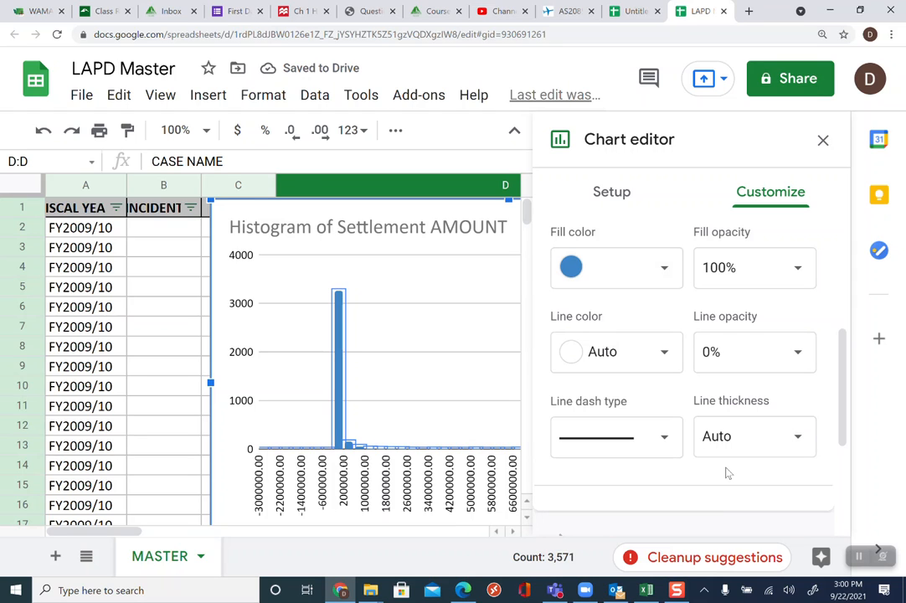
click(453, 439)
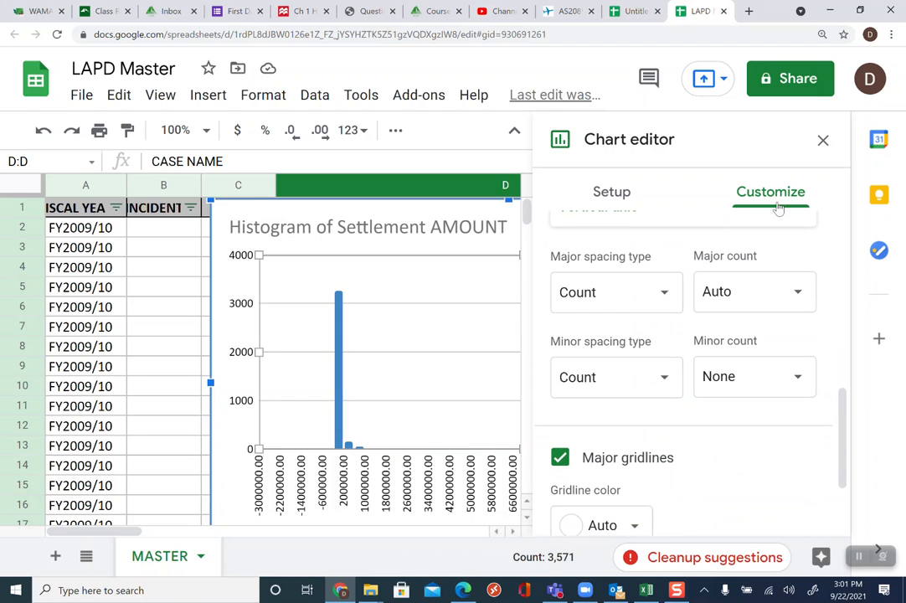
click(822, 140)
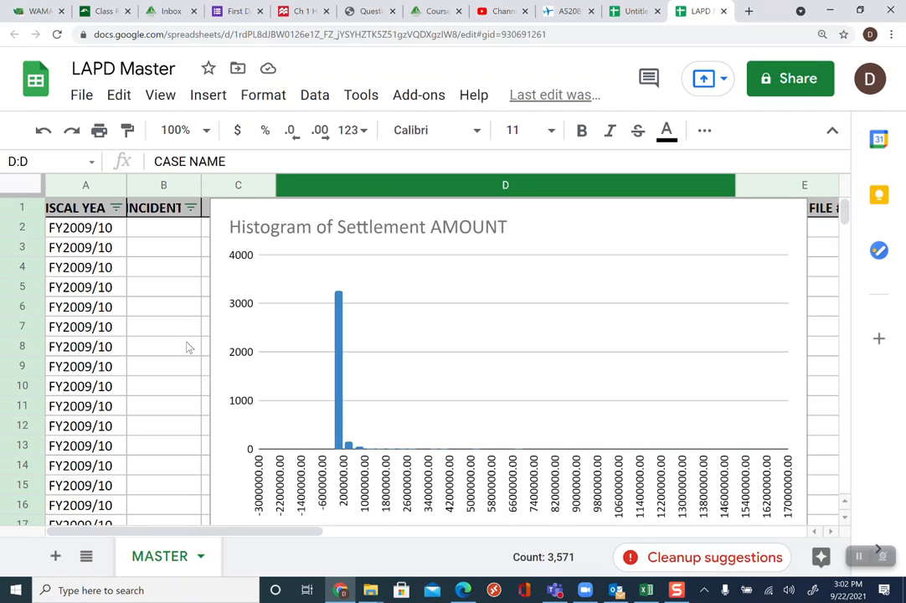
- Insert a chart of the CASE NAME column to look over its setup and customization options, and undo the insertion
click(209, 95)
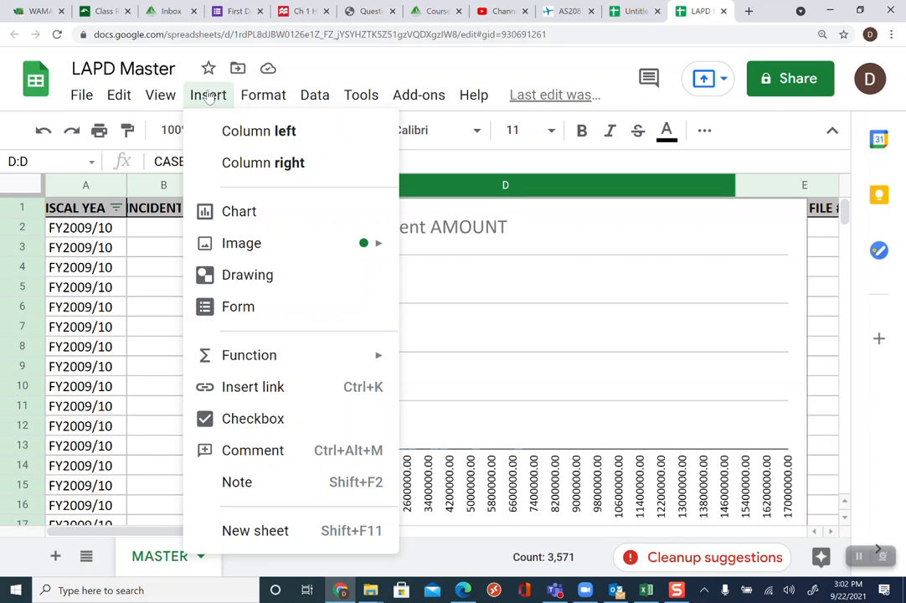
click(237, 210)
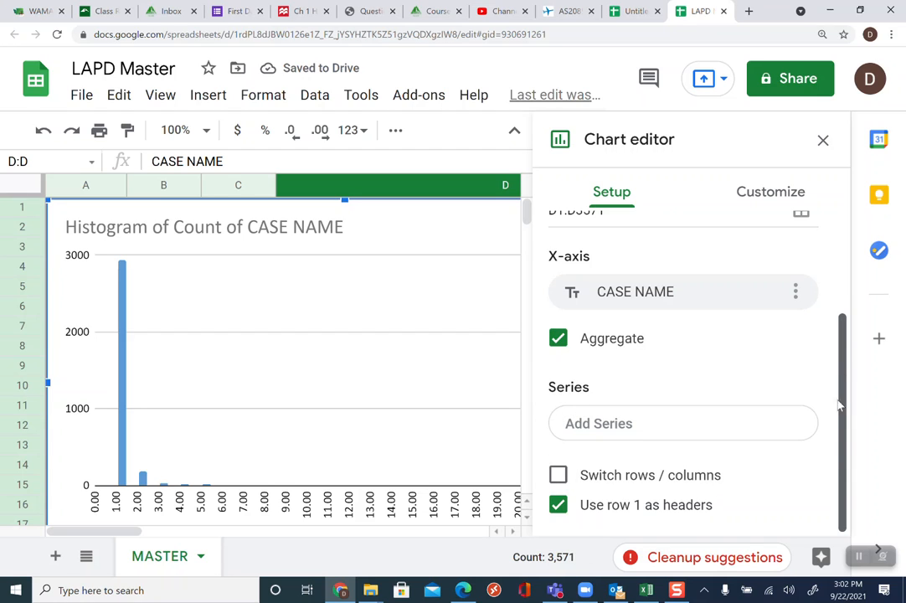
click(769, 194)
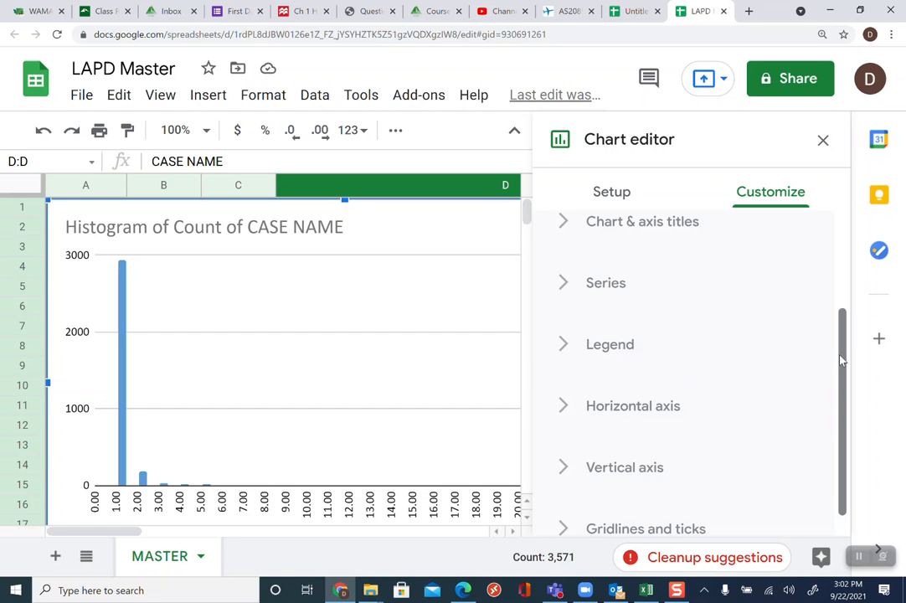
drag(842, 360, 826, 262)
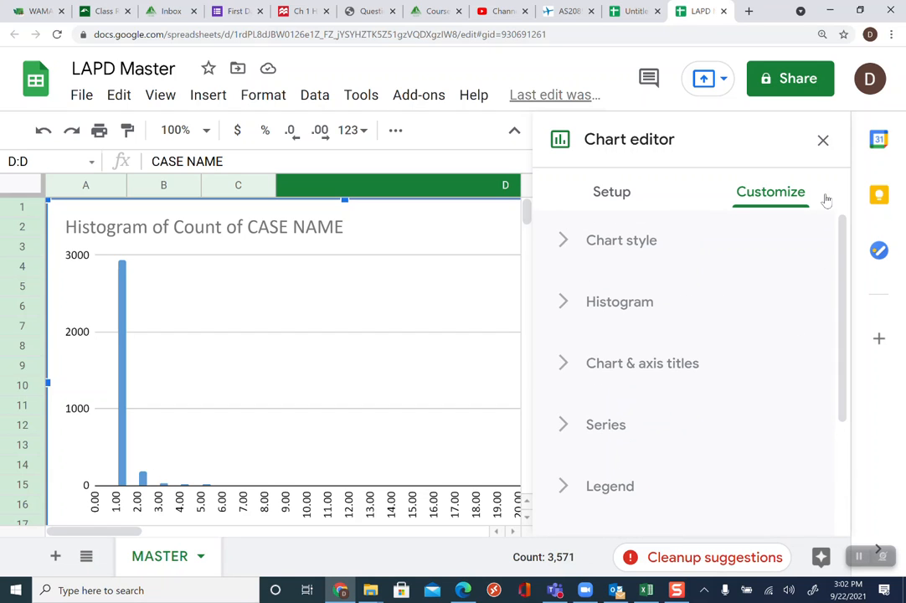
click(609, 201)
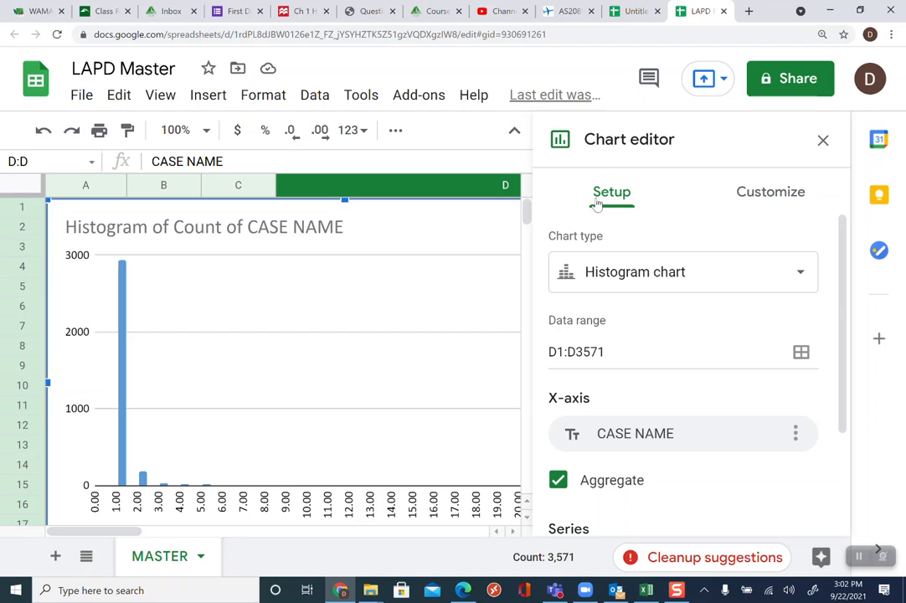
click(822, 140)
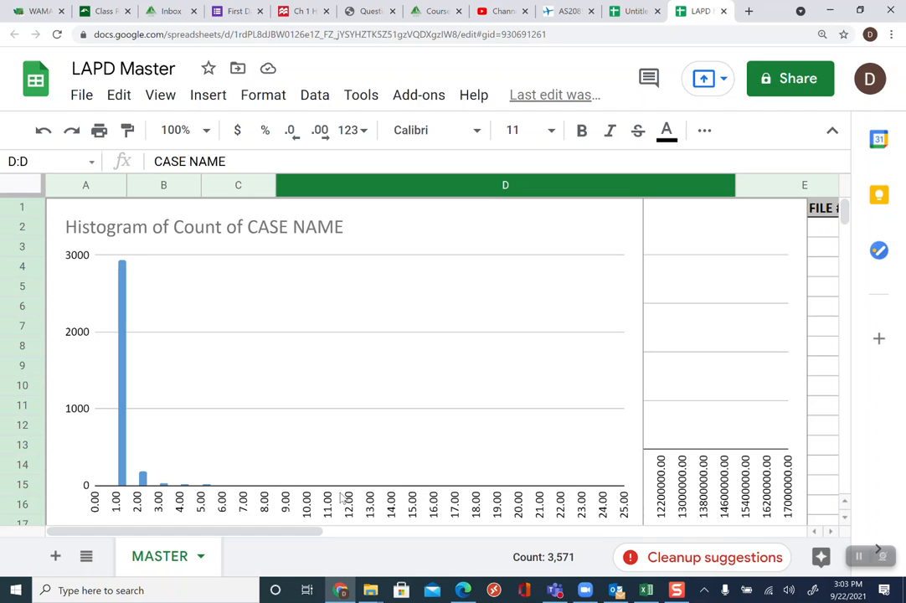
click(433, 462)
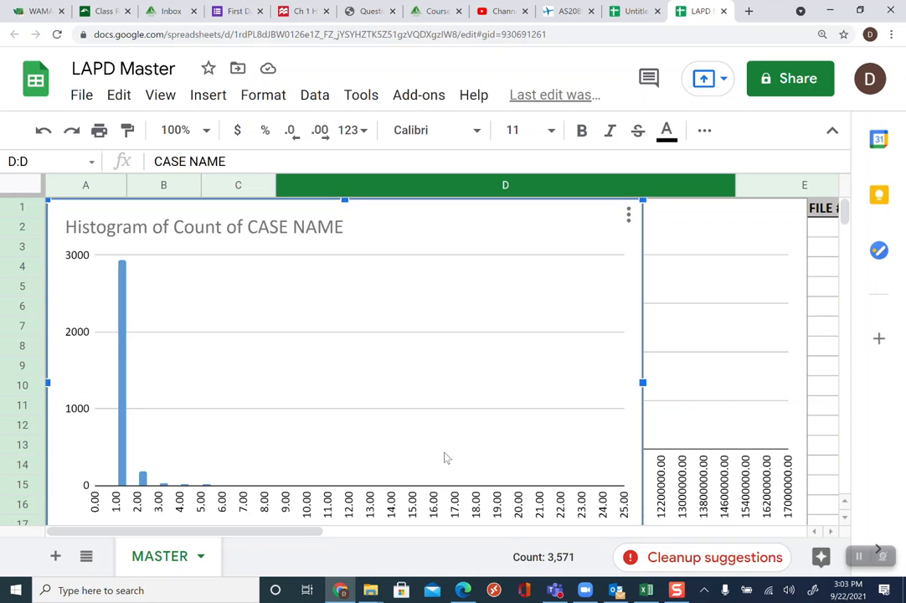
key(ctrl+z)
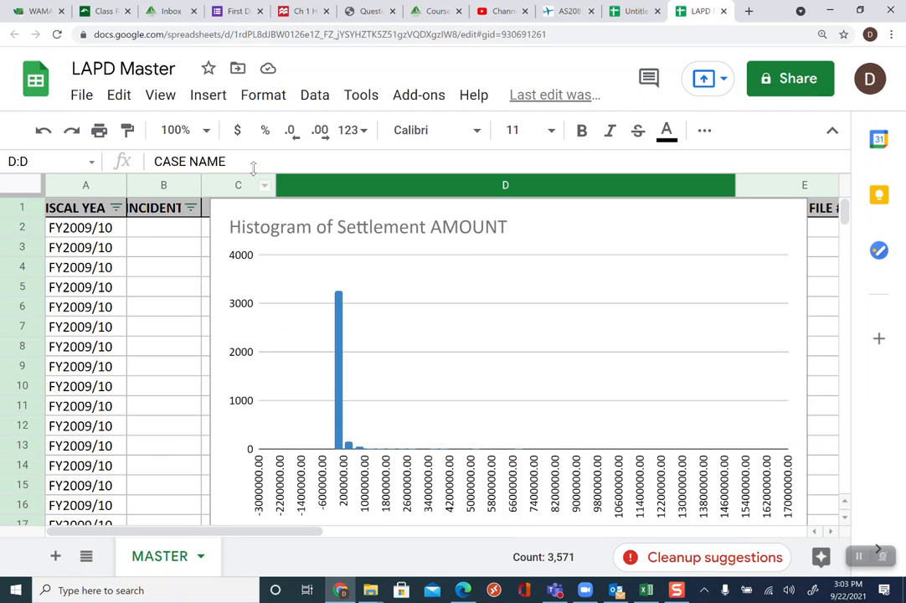
- Select the Settlement AMOUNT histogram on the sheet
click(209, 99)
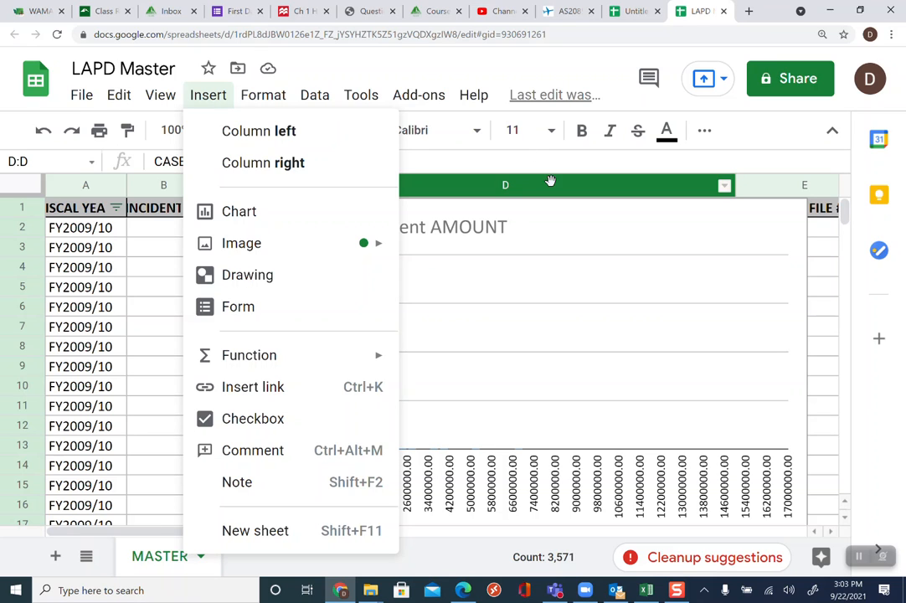
click(599, 247)
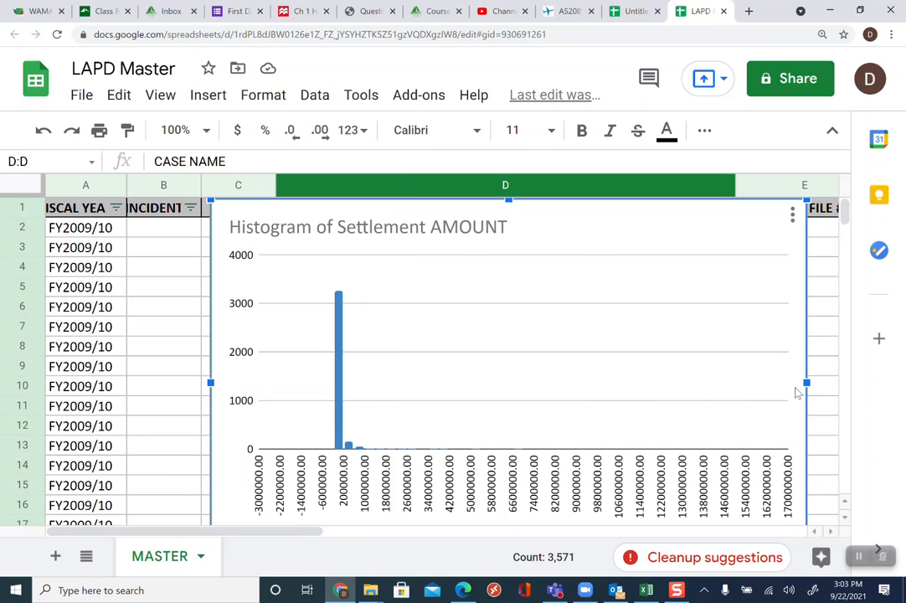